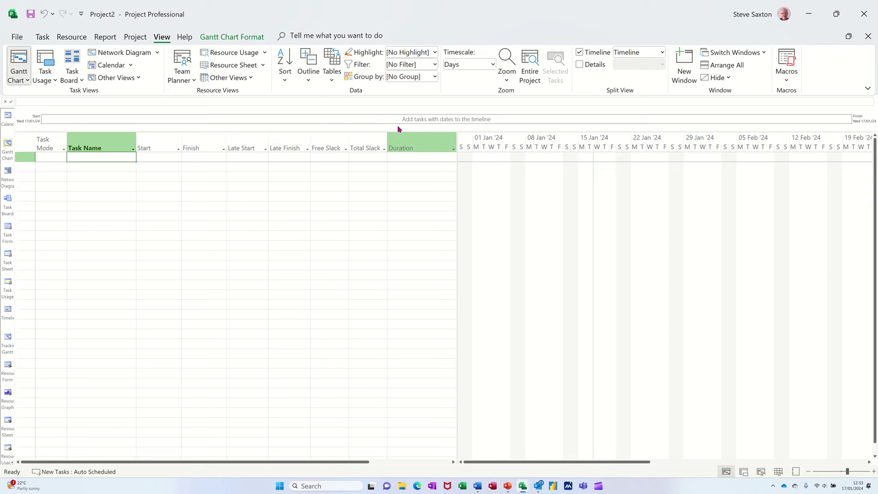
Step: Switch to the Entry table and back to Schedule, then select the Free Slack and Total Slack columns
{"action": "left_click", "coordinate": [332, 81]}
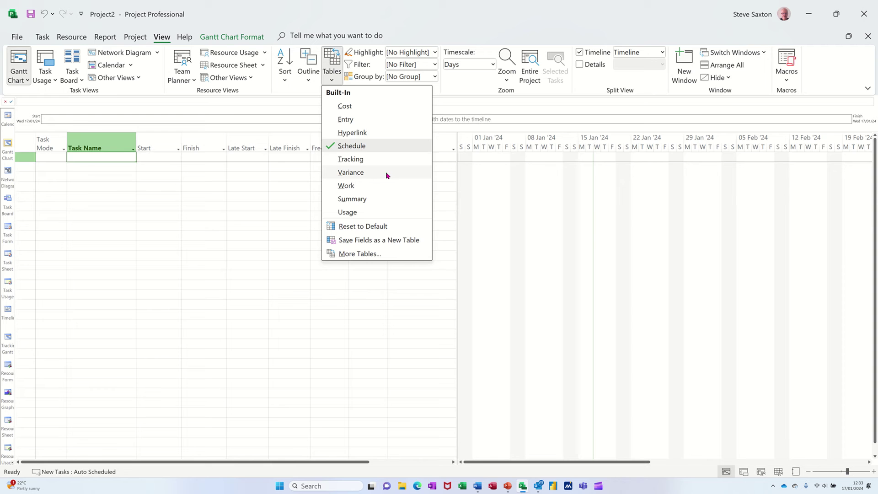
{"action": "left_click", "coordinate": [355, 120]}
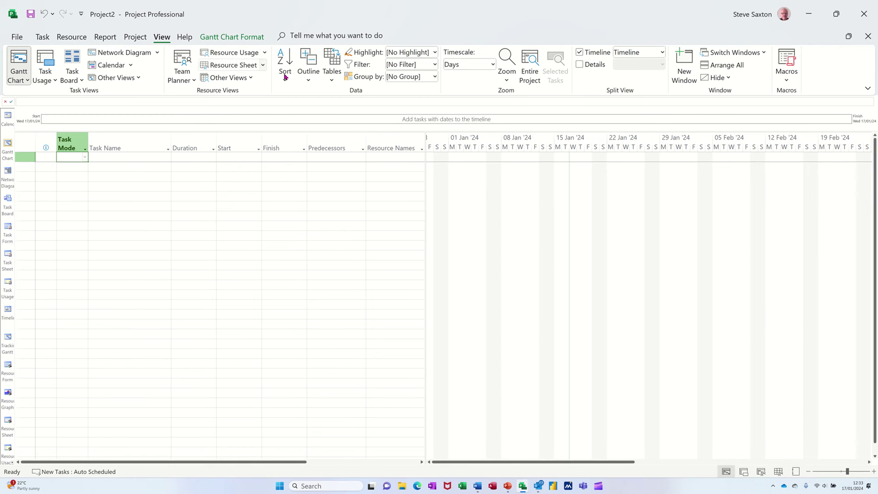
{"action": "left_click", "coordinate": [332, 78]}
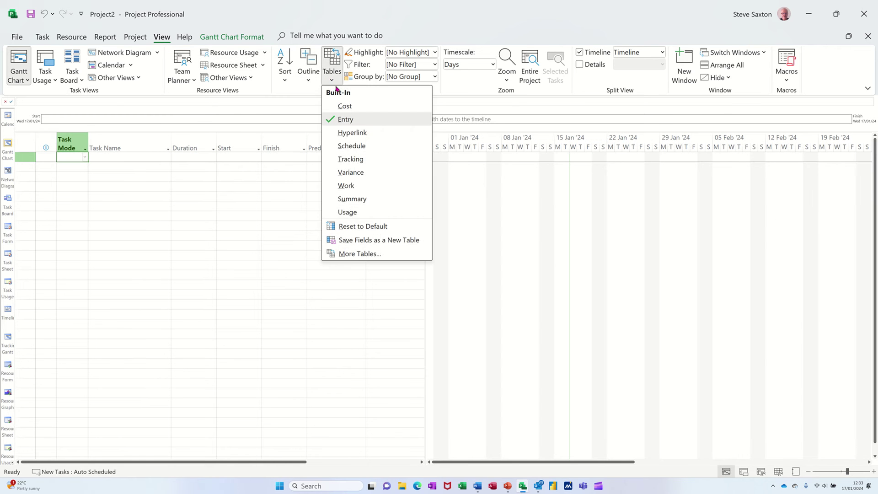
{"action": "left_click", "coordinate": [350, 147]}
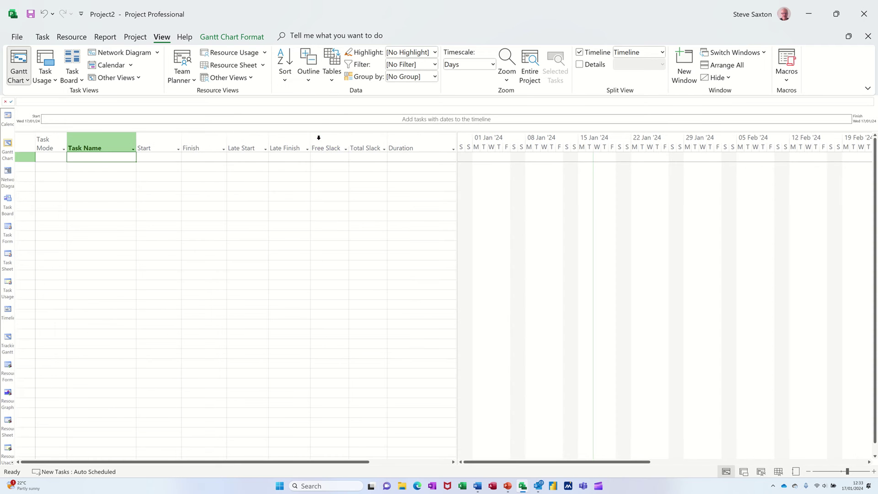
{"action": "left_click", "coordinate": [338, 148]}
{"action": "key", "text": "Right"}
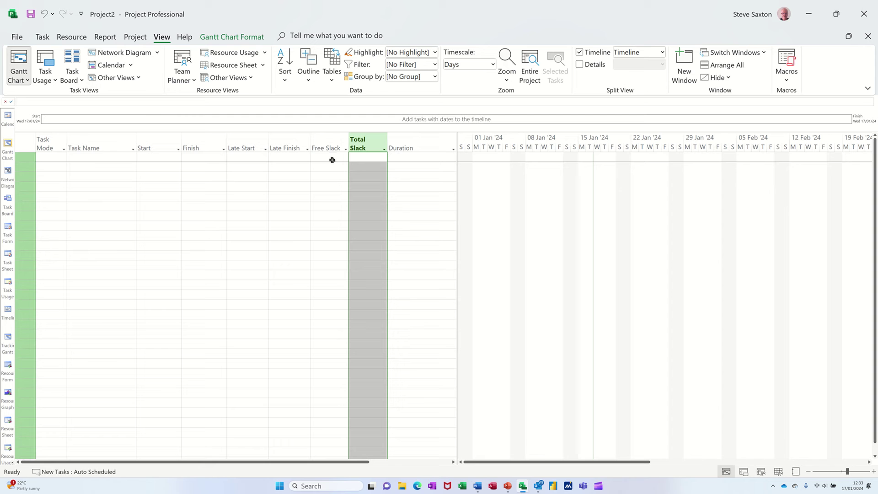
Step: Enter Task A, Task B and Task C in the first three Task Name rows
{"action": "left_click", "coordinate": [94, 159]}
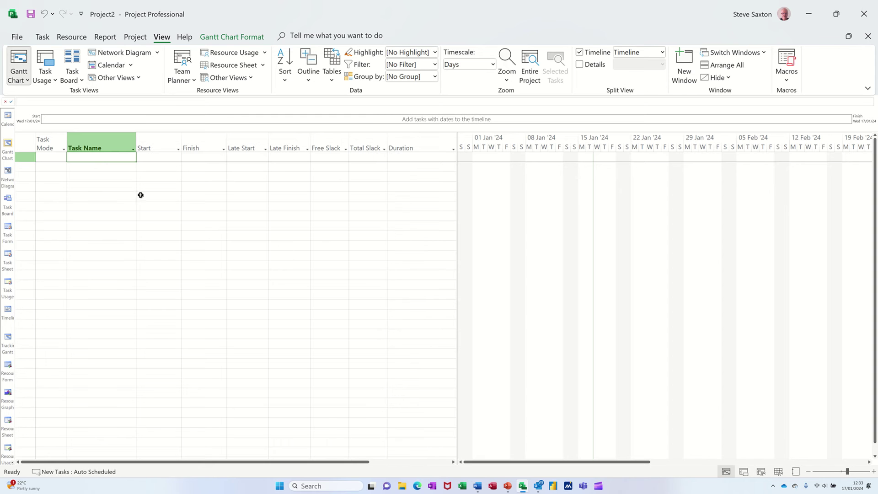
{"action": "type", "text": "Task"}
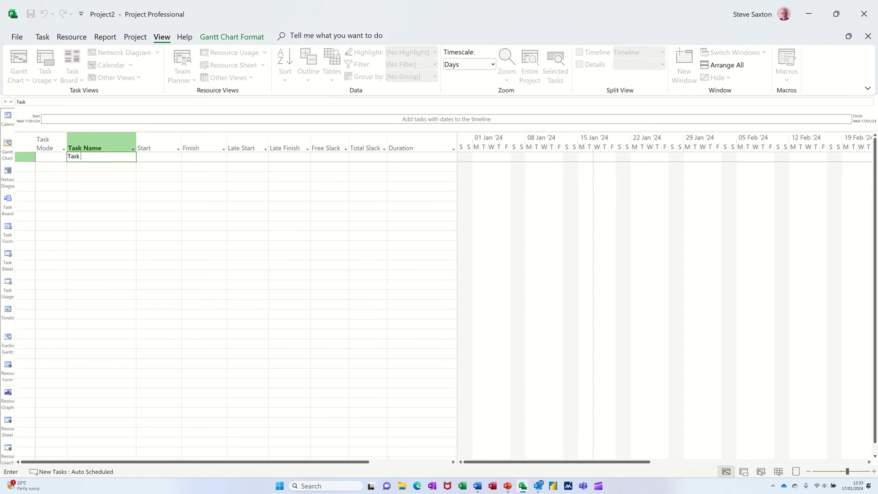
{"action": "type", "text": " A"}
{"action": "key", "text": "Return"}
{"action": "type", "text": "Task"}
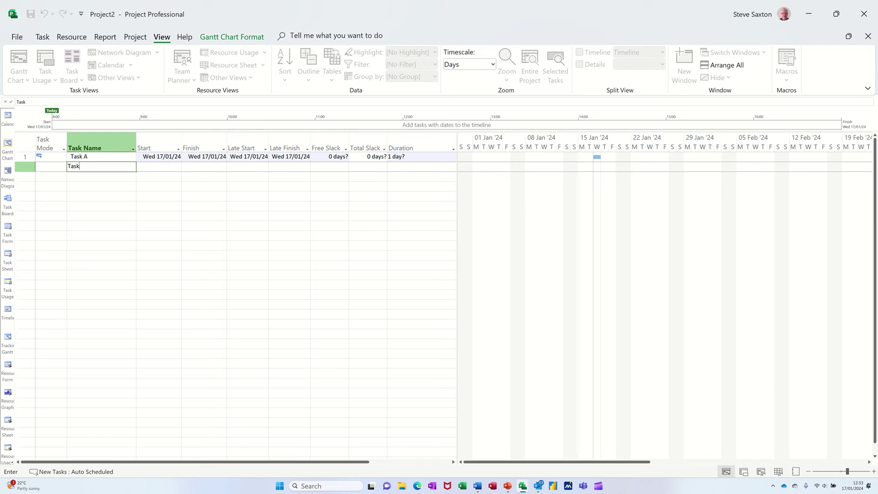
{"action": "type", "text": " B"}
{"action": "key", "text": "Return"}
{"action": "type", "text": "Ta"}
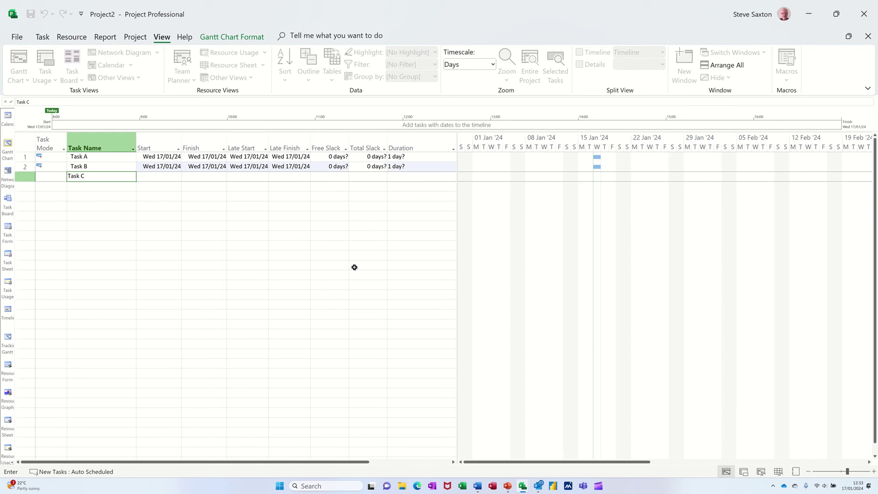
{"action": "type", "text": "sk C"}
{"action": "left_click", "coordinate": [322, 213]}
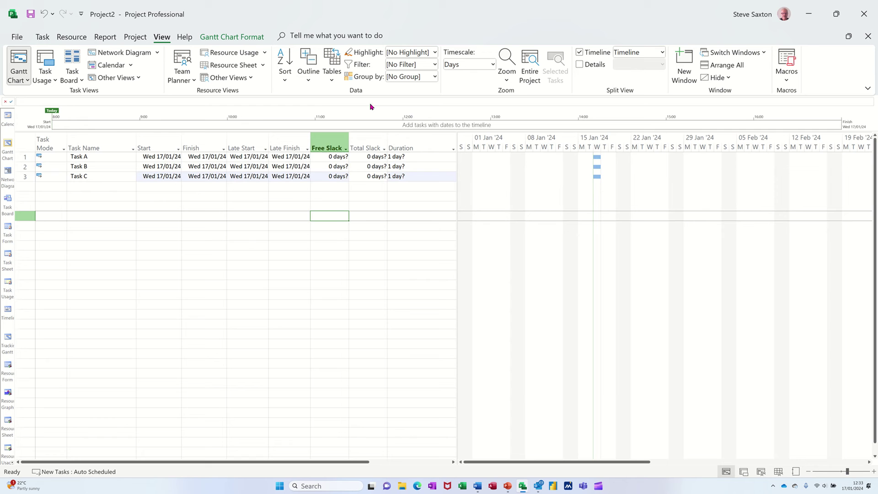
Step: In the Entry table, give Tasks A, B and C durations of 1, 2 and 1 days
{"action": "left_click", "coordinate": [334, 78]}
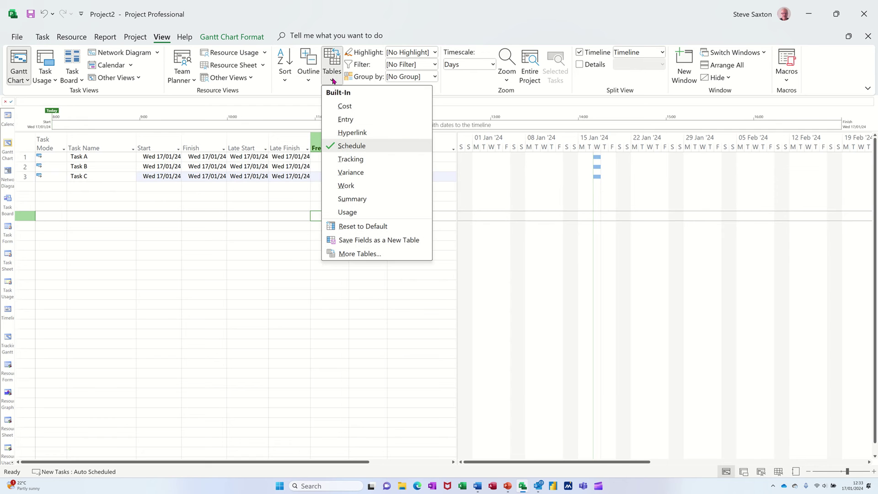
{"action": "left_click", "coordinate": [344, 119]}
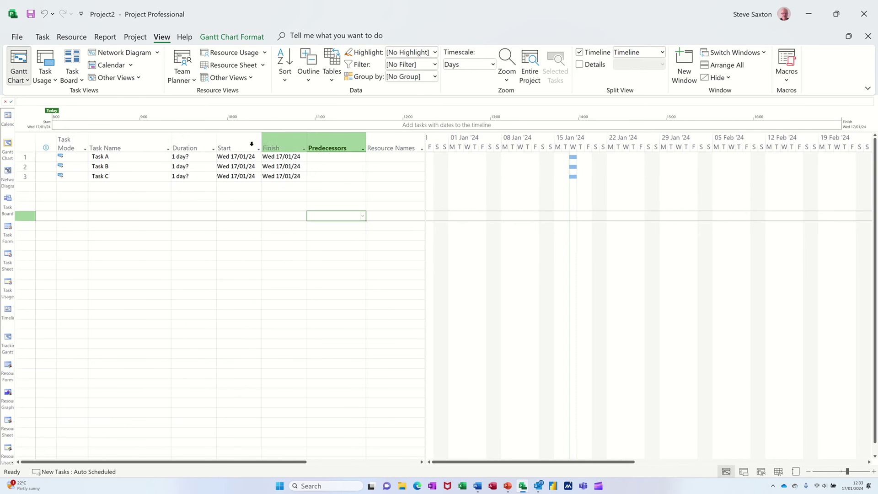
{"action": "left_click", "coordinate": [185, 157]}
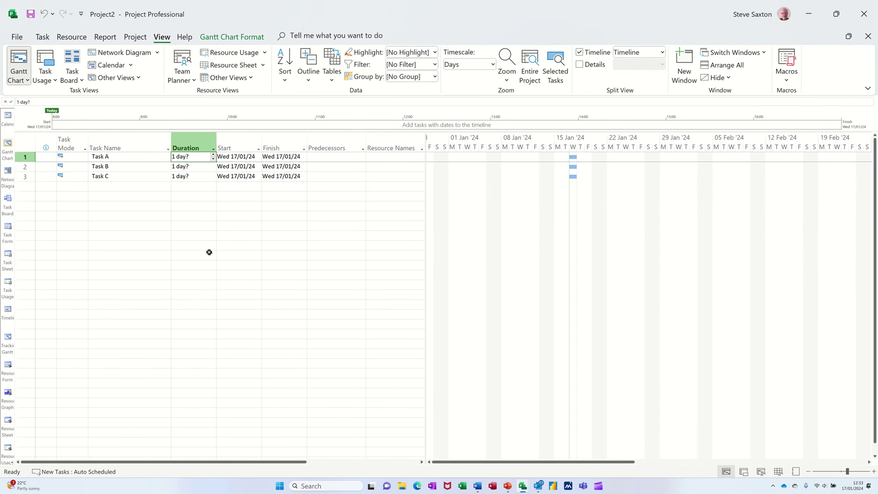
{"action": "type", "text": "1"}
{"action": "key", "text": "Return"}
{"action": "type", "text": "2"}
{"action": "key", "text": "Return"}
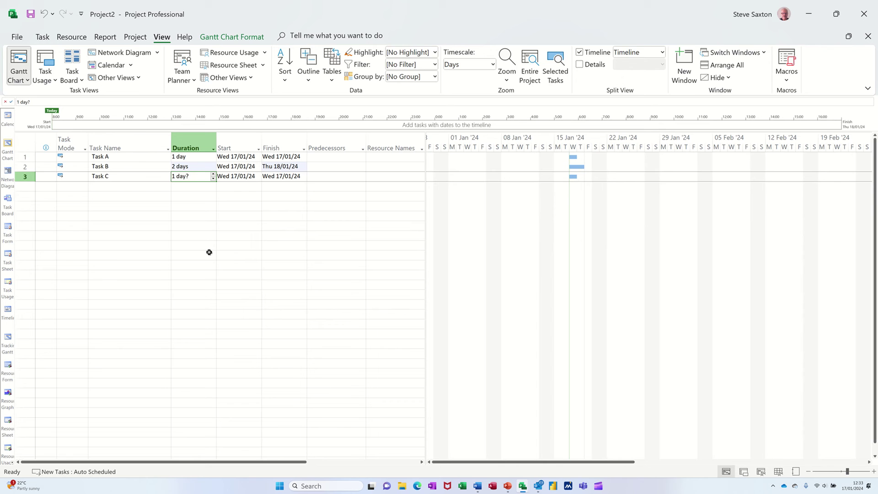
{"action": "type", "text": "1"}
{"action": "key", "text": "Return"}
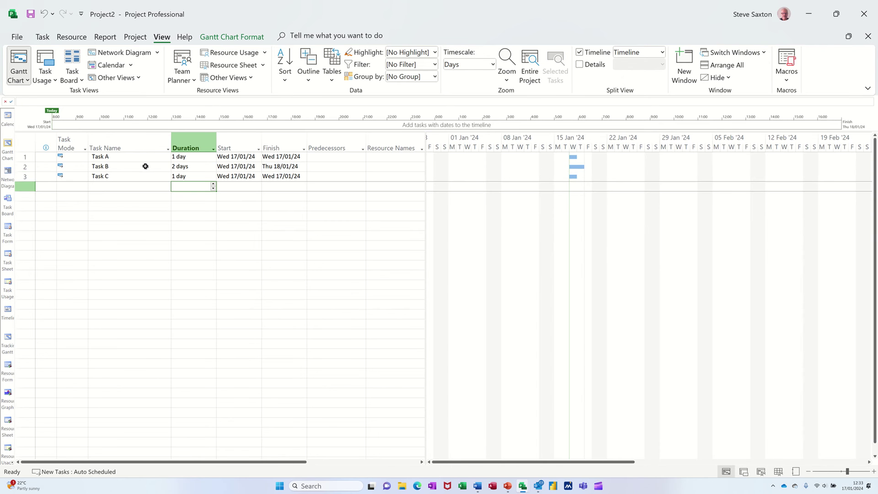
Step: Link Tasks A through C finish-to-start in sequence
{"action": "left_click_drag", "start_coordinate": [142, 158], "coordinate": [142, 174]}
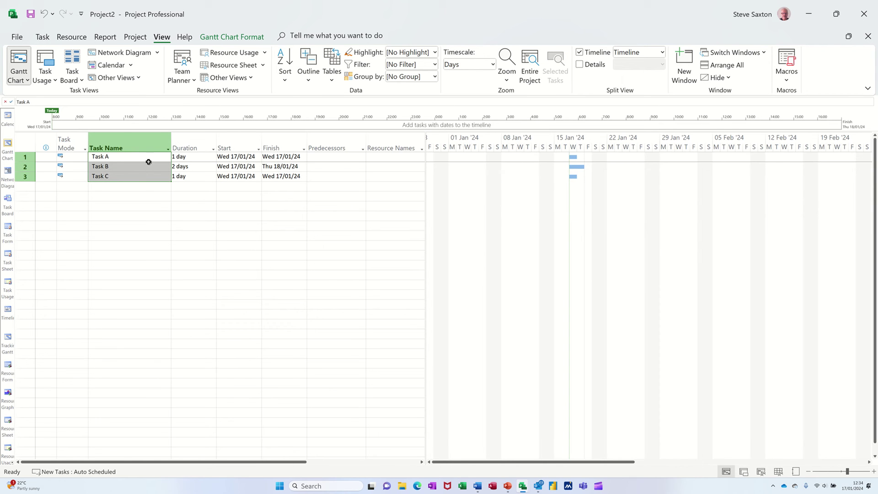
{"action": "left_click", "coordinate": [43, 37]}
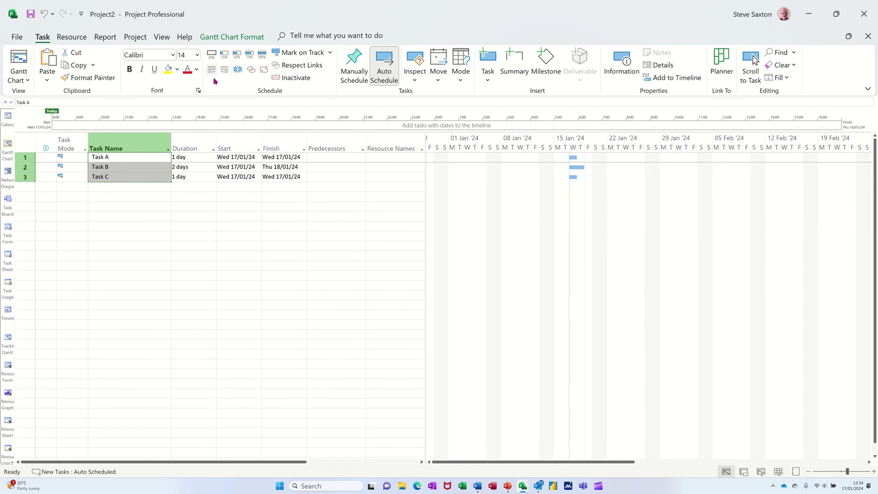
{"action": "left_click", "coordinate": [252, 71]}
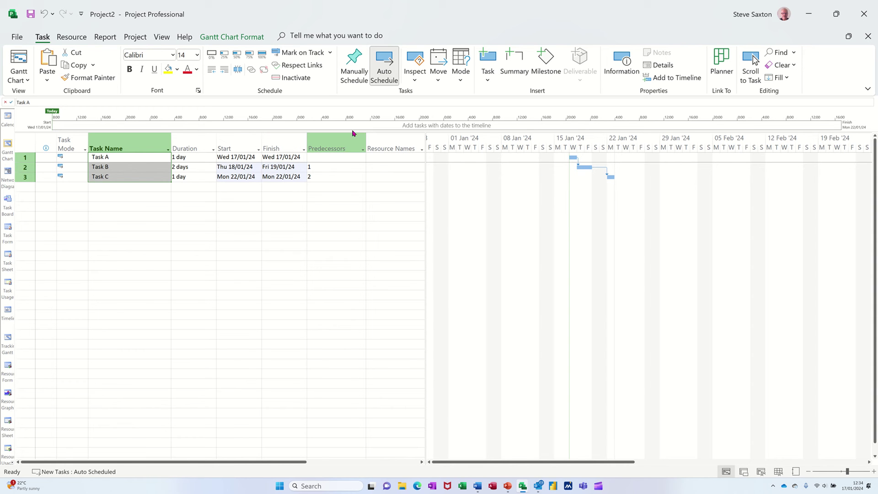
{"action": "left_click", "coordinate": [161, 36]}
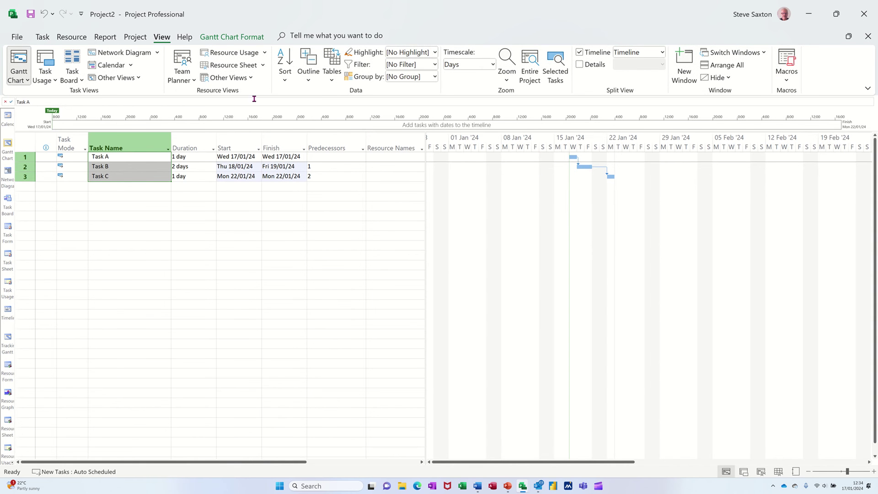
{"action": "left_click", "coordinate": [330, 79]}
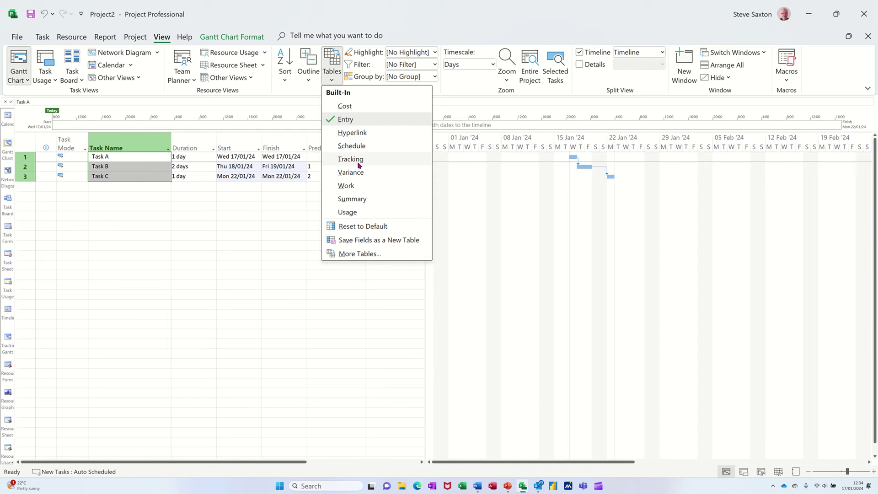
{"action": "left_click", "coordinate": [352, 146]}
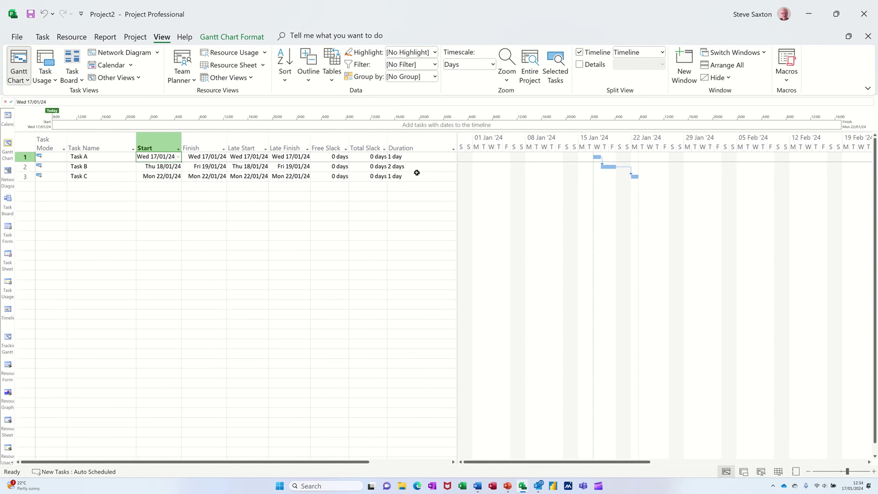
{"action": "left_click", "coordinate": [412, 147]}
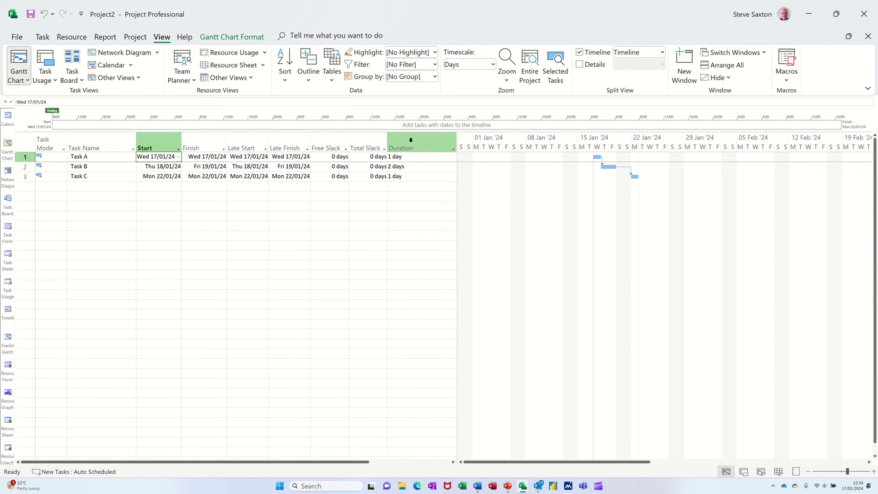
{"action": "right_click", "coordinate": [410, 140]}
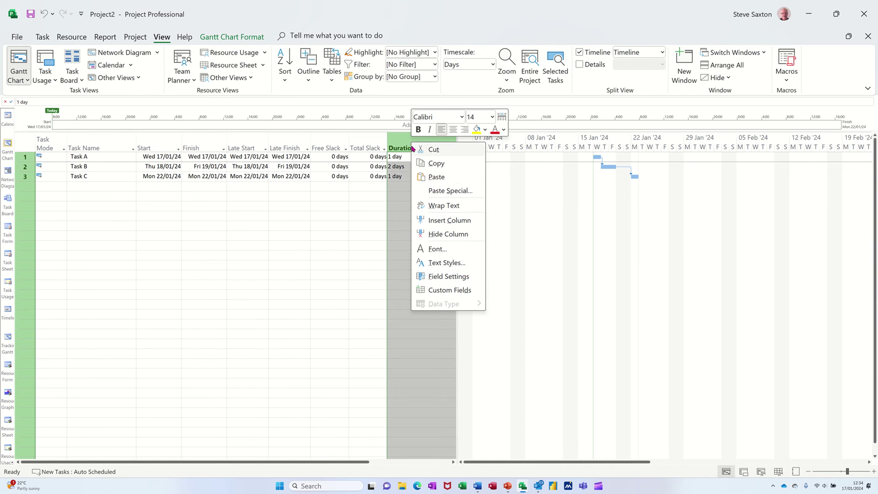
{"action": "key", "text": "Escape"}
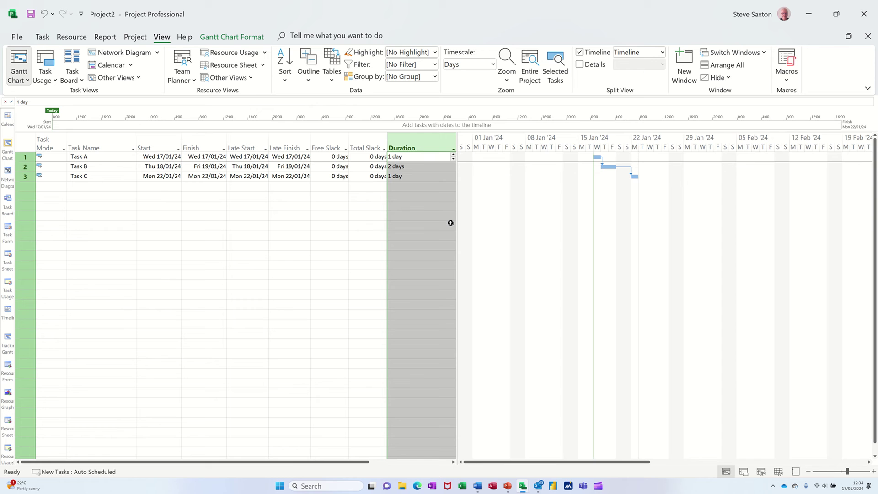
{"action": "left_click_drag", "start_coordinate": [457, 225], "coordinate": [553, 231]}
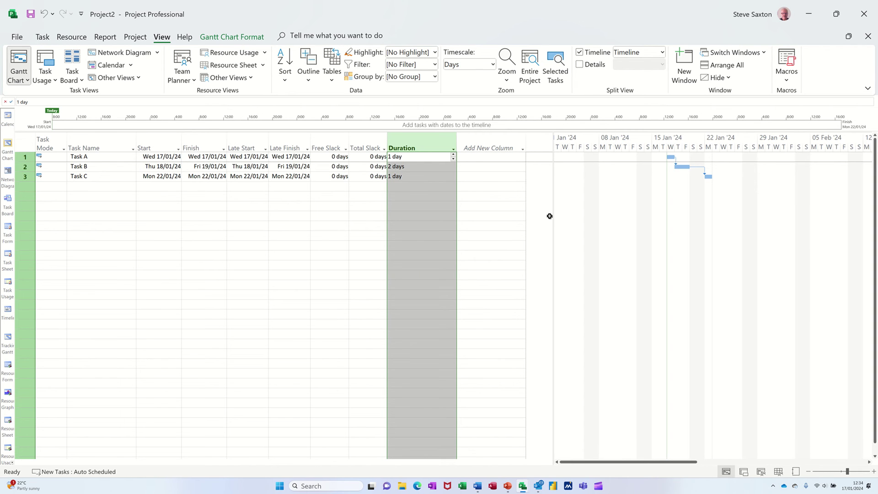
{"action": "left_click_drag", "start_coordinate": [552, 215], "coordinate": [444, 227]}
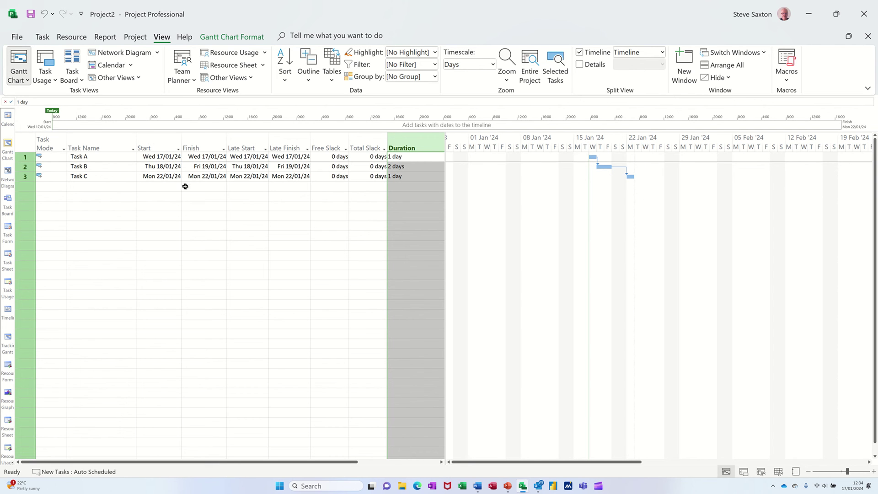
Step: Add Task D in row 4, starting Wed 17/01/24
{"action": "left_click", "coordinate": [98, 187]}
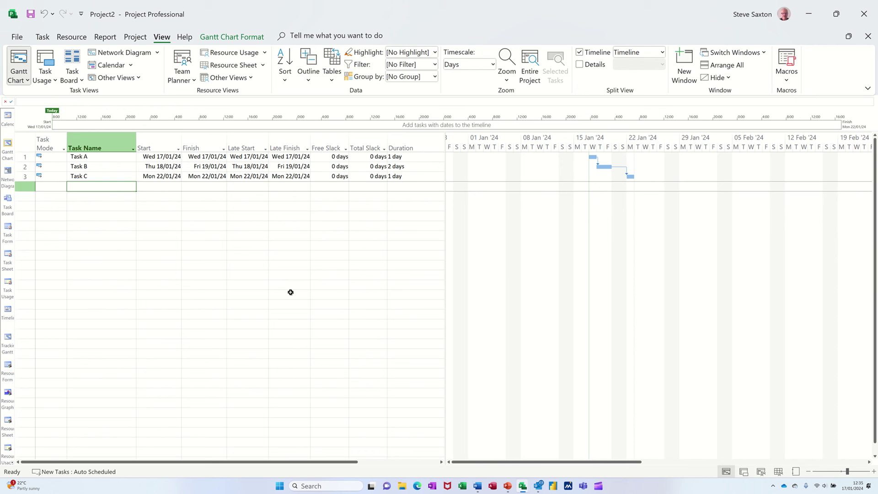
{"action": "type", "text": "Task"}
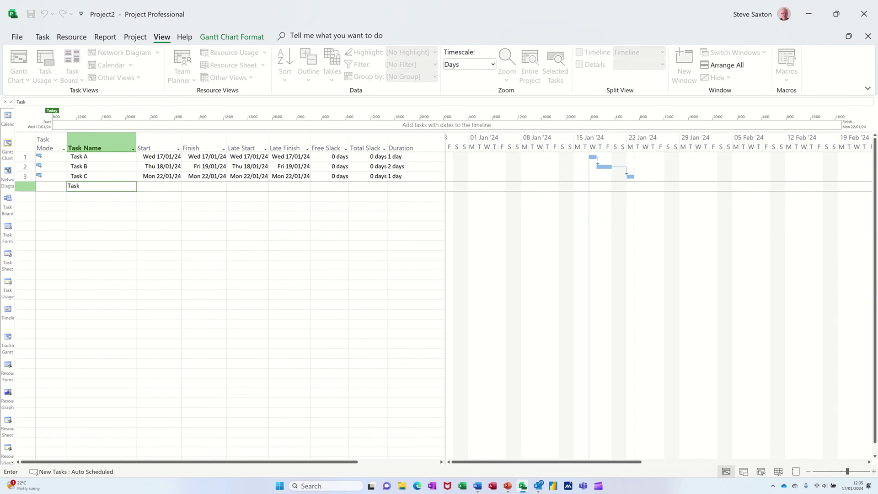
{"action": "type", "text": " D"}
{"action": "left_click", "coordinate": [173, 228]}
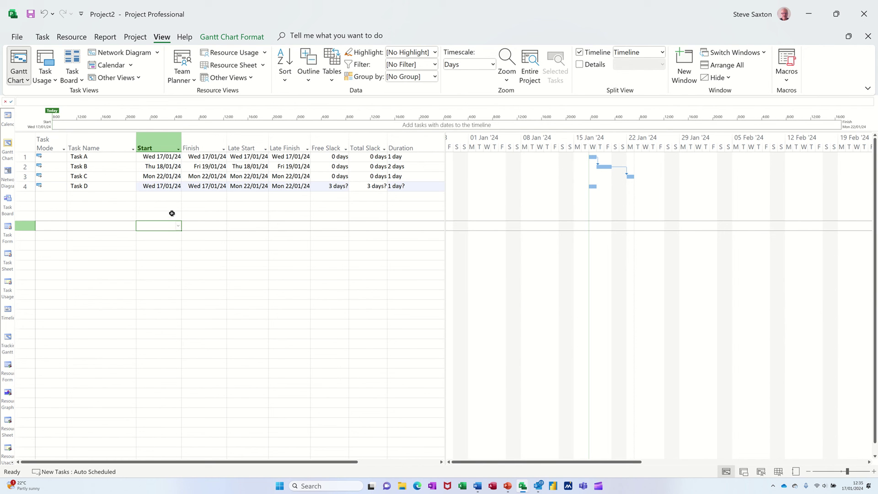
{"action": "left_click", "coordinate": [167, 188]}
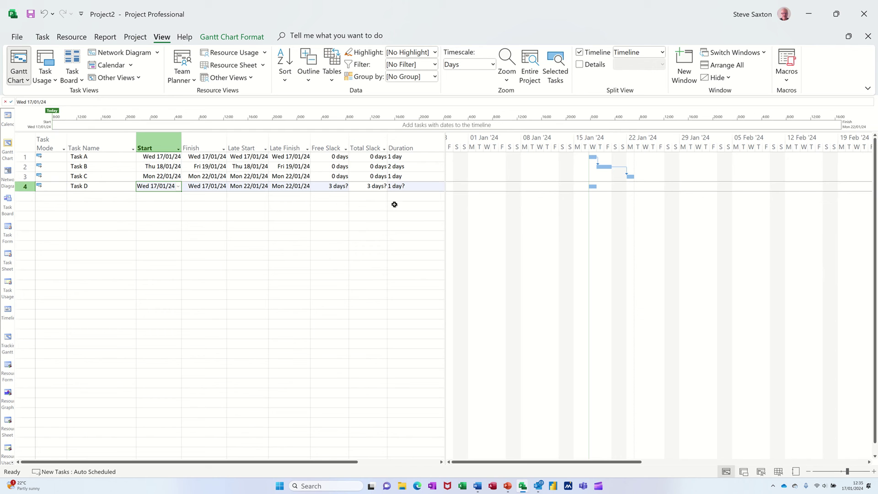
{"action": "left_click", "coordinate": [348, 150]}
Step: Confirm Task D's duration as 1 day and autofit the Total Slack column
{"action": "left_click", "coordinate": [413, 186]}
{"action": "type", "text": "1"}
{"action": "left_click", "coordinate": [372, 206]}
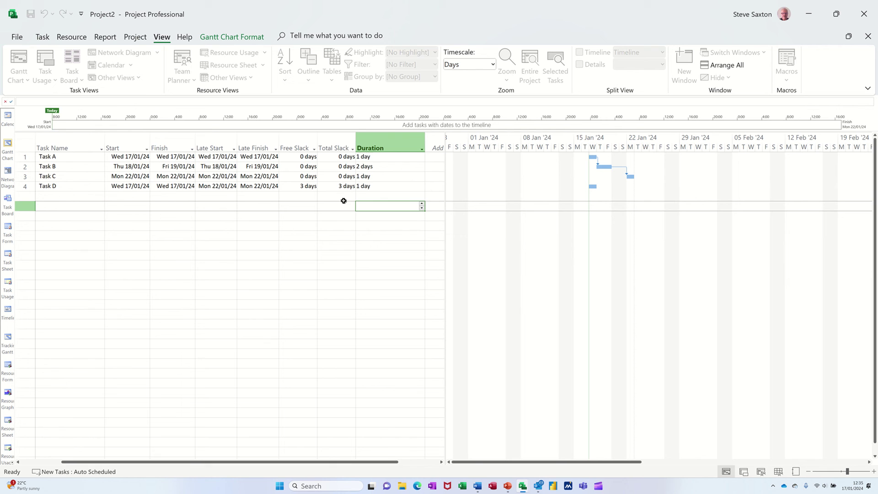
{"action": "double_click", "coordinate": [357, 144]}
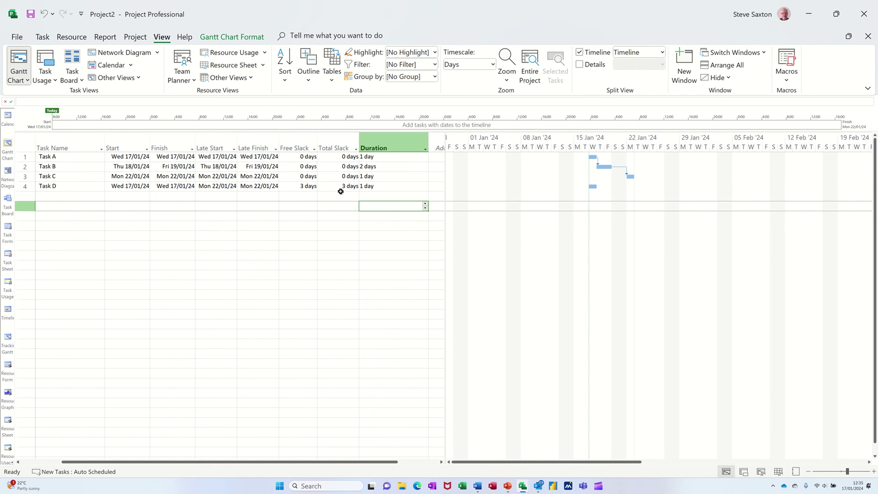
Step: Move Task D's start date to Tue 06/02/24
{"action": "left_click", "coordinate": [130, 187]}
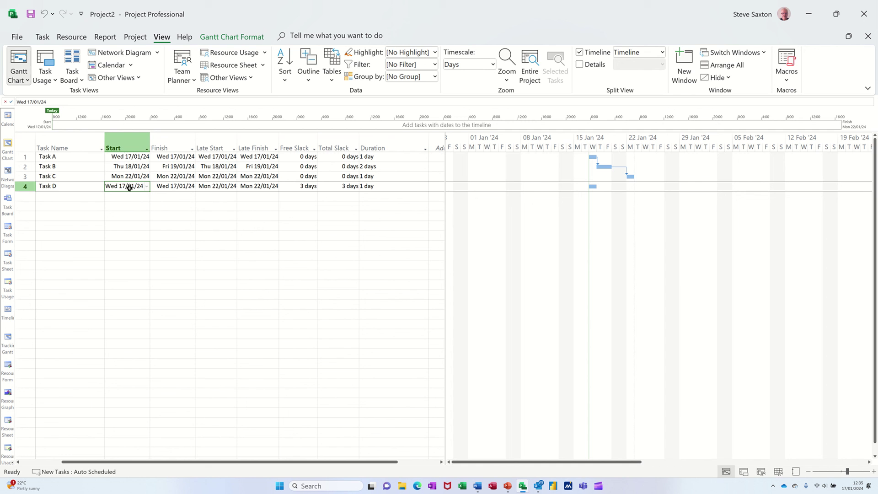
{"action": "left_click", "coordinate": [147, 187]}
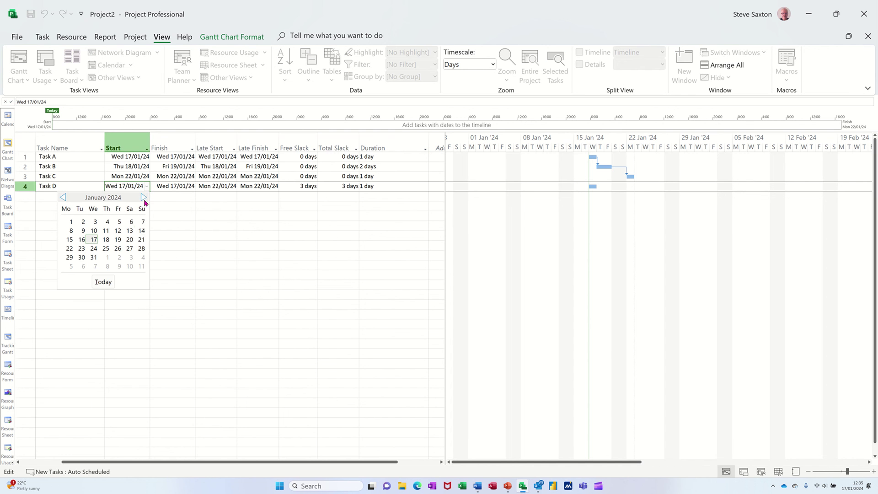
{"action": "left_click", "coordinate": [83, 267]}
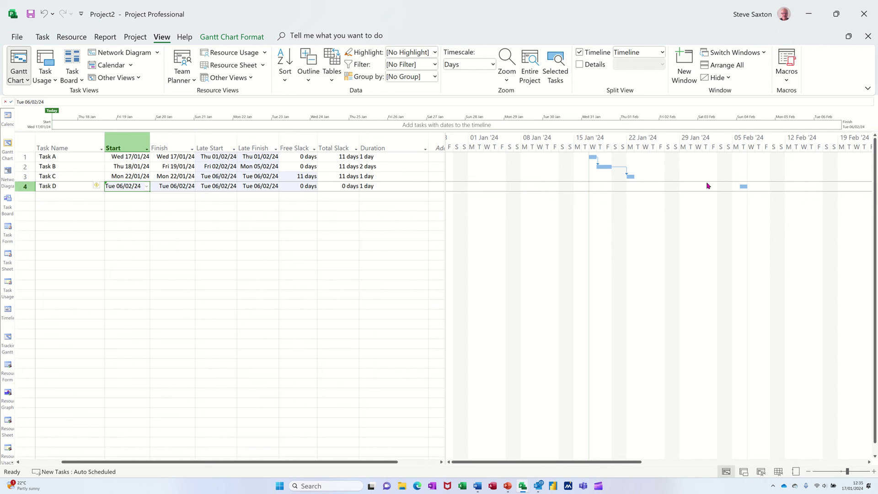
Step: Inspect Task C's total slack and the free slack of Tasks A and B
{"action": "left_click", "coordinate": [337, 178]}
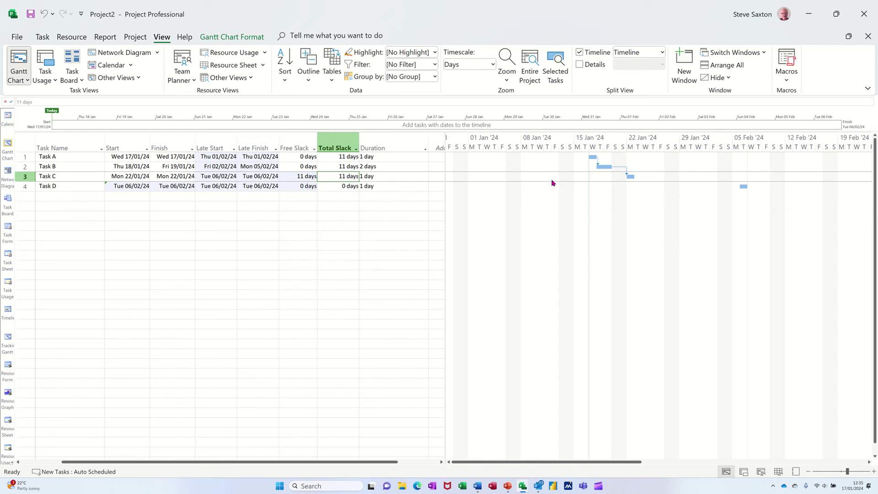
{"action": "left_click", "coordinate": [295, 156]}
{"action": "left_click", "coordinate": [295, 167]}
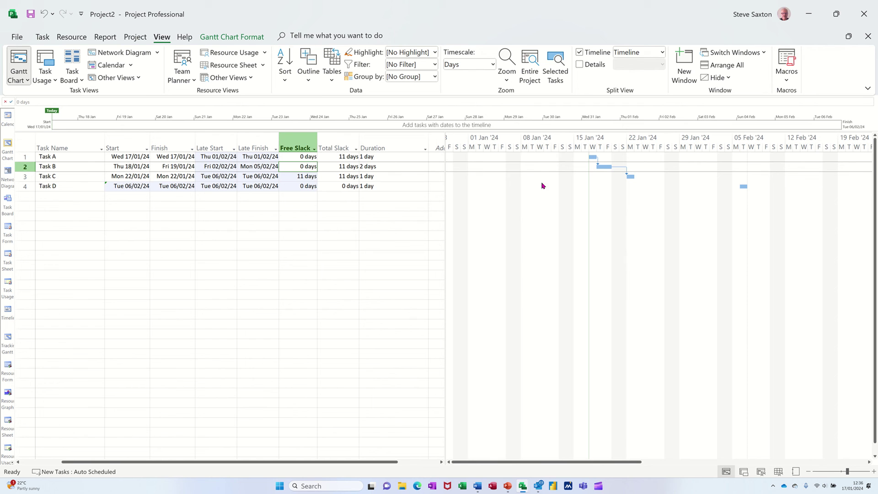
Step: Delete the predecessor links of Tasks B and C in the Entry table, then return to the Schedule table
{"action": "left_click", "coordinate": [330, 81]}
{"action": "left_click", "coordinate": [342, 120]}
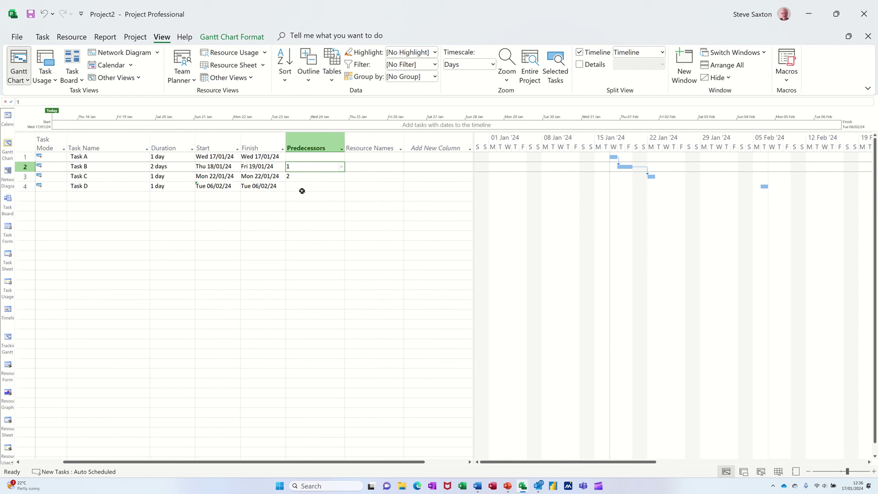
{"action": "left_click", "coordinate": [302, 174]}
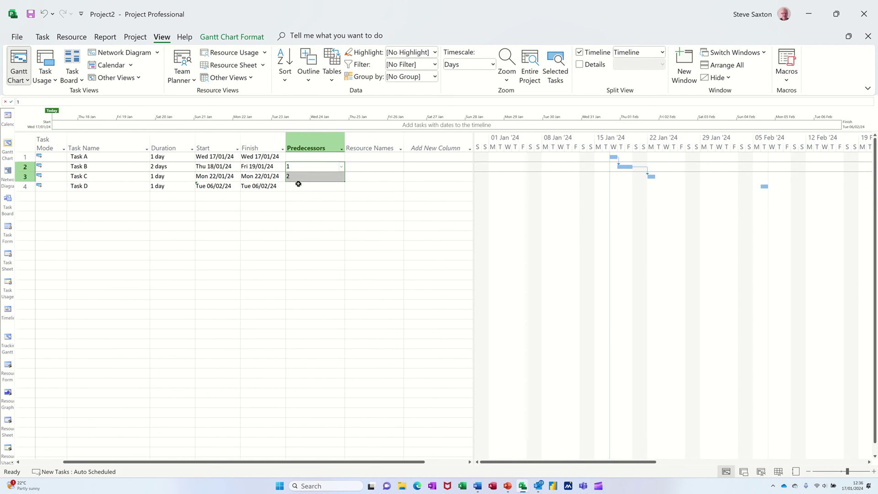
{"action": "key", "text": "Delete"}
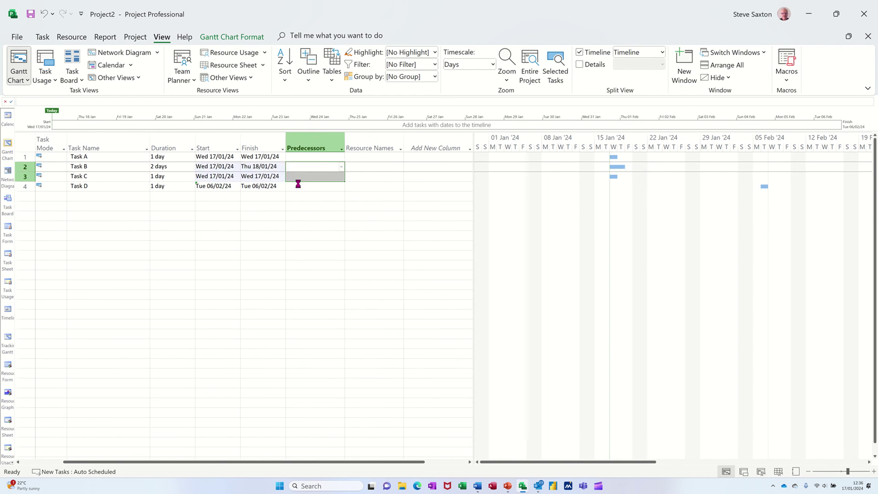
{"action": "left_click", "coordinate": [329, 81]}
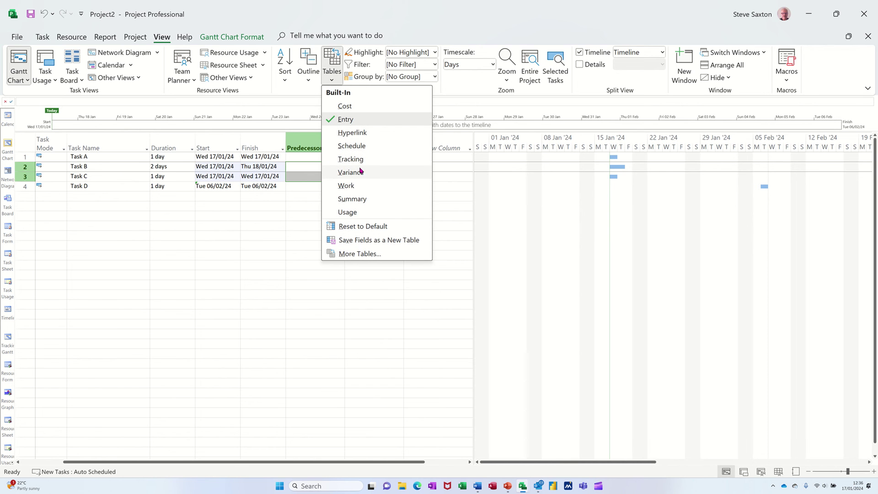
{"action": "left_click", "coordinate": [361, 147]}
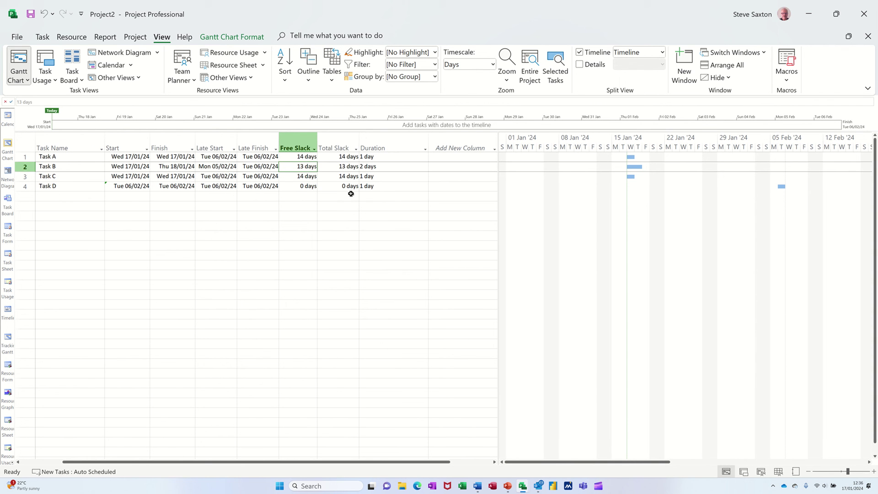
{"action": "left_click", "coordinate": [336, 197]}
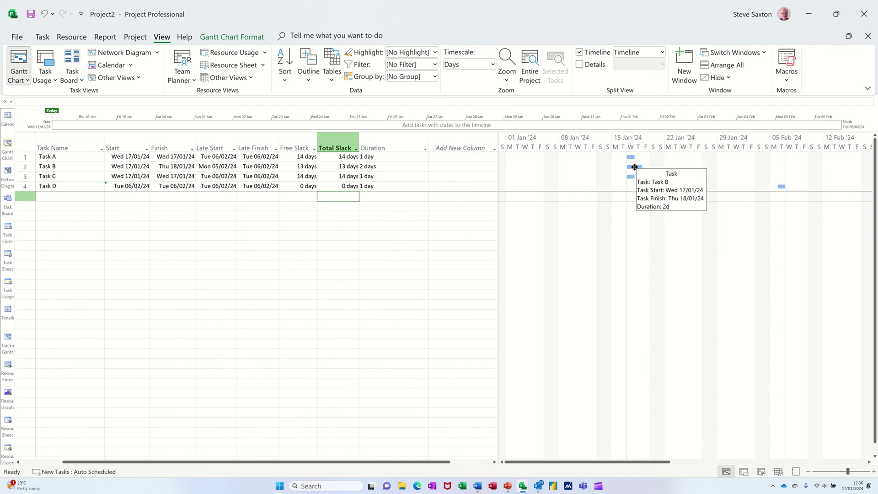
Step: Drag Task B's bar so it runs Mon 22/01/24 to Tue 23/01/24
{"action": "left_click_drag", "start_coordinate": [635, 167], "coordinate": [673, 167]}
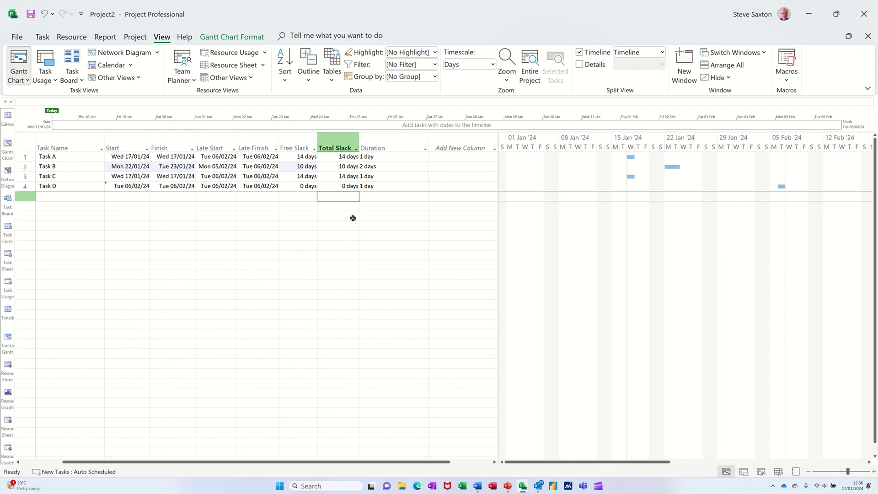
{"action": "left_click", "coordinate": [297, 145]}
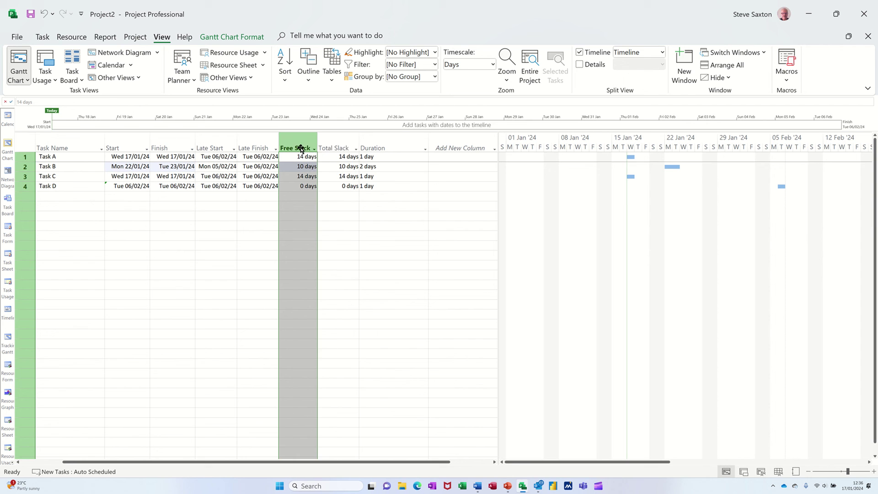
{"action": "left_click", "coordinate": [335, 140]}
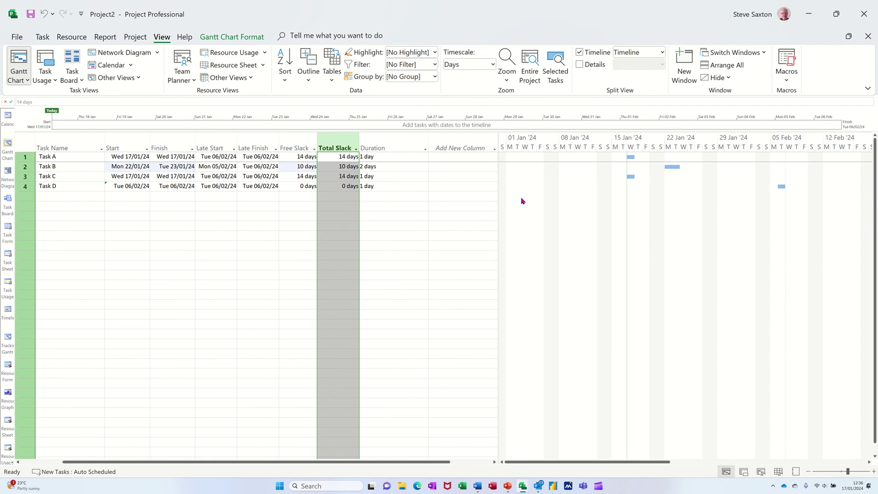